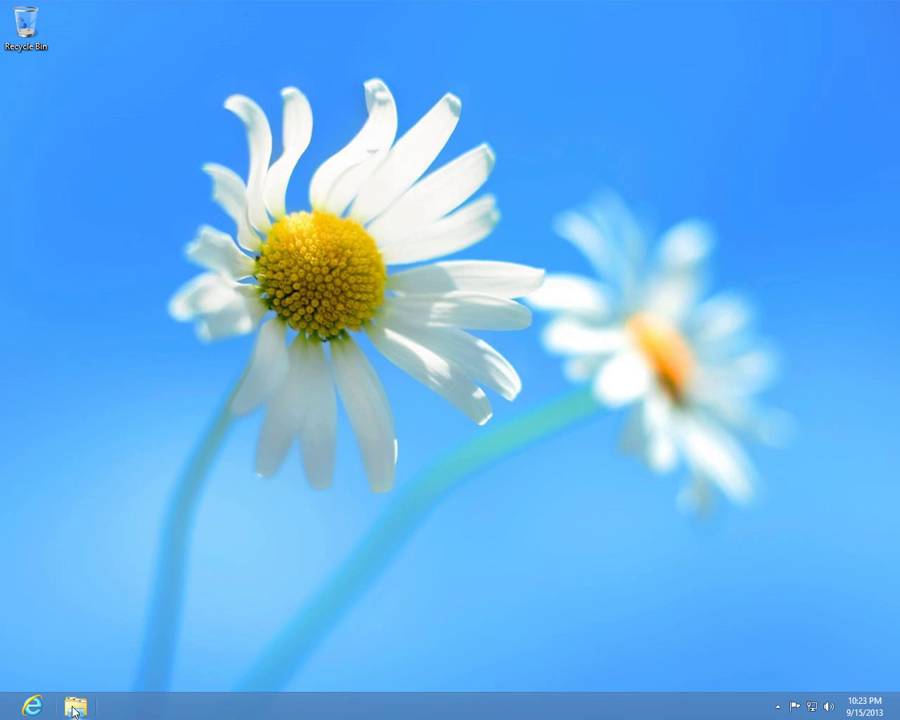
- Launch File Explorer and browse from Computer through Local Disk (C:) into Users
click(76, 707)
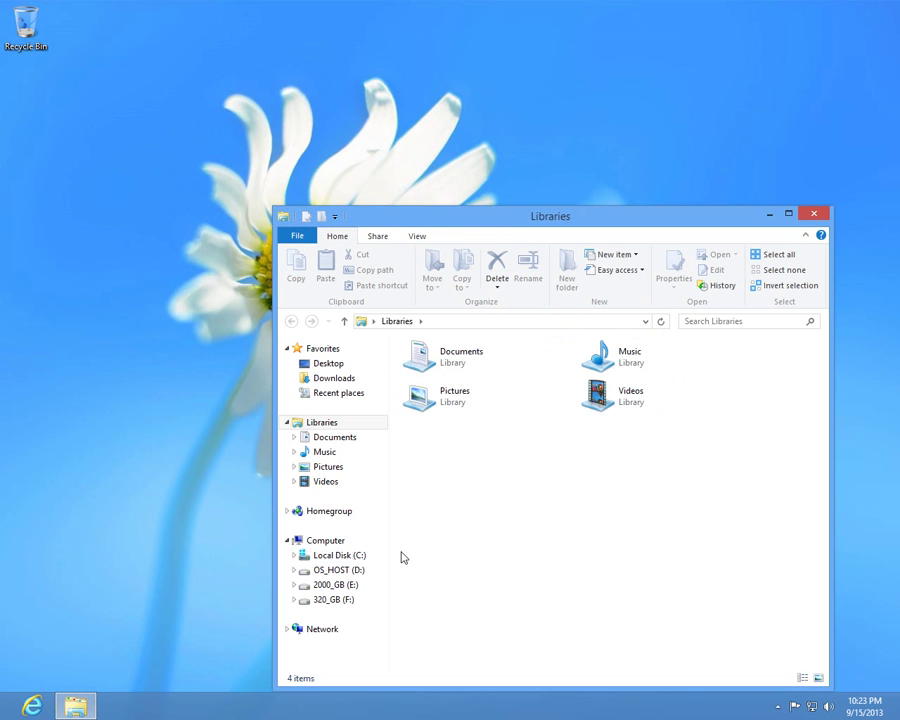
click(325, 541)
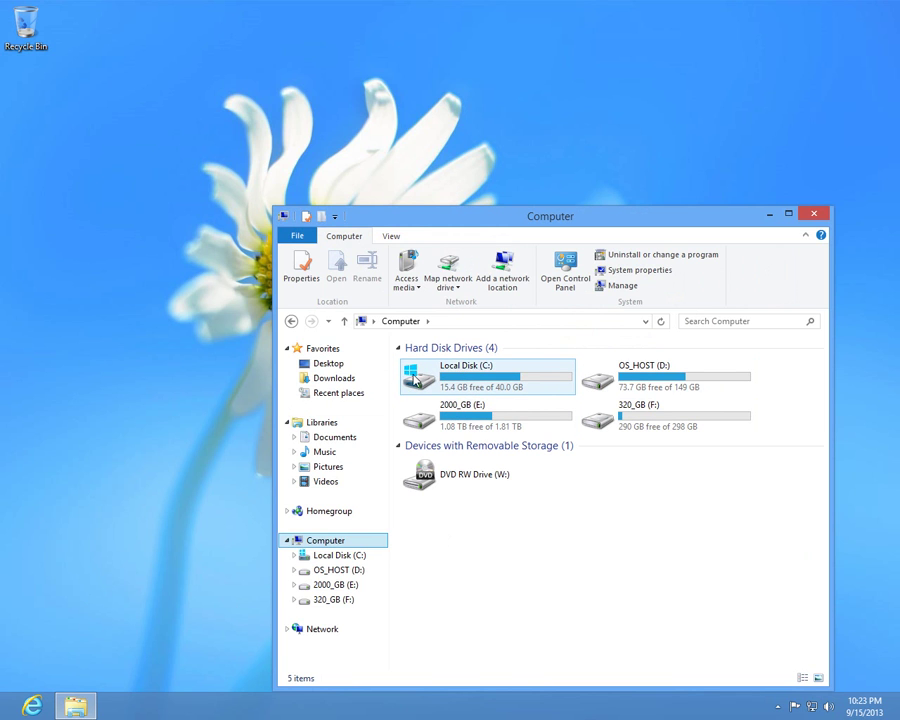
double_click(470, 380)
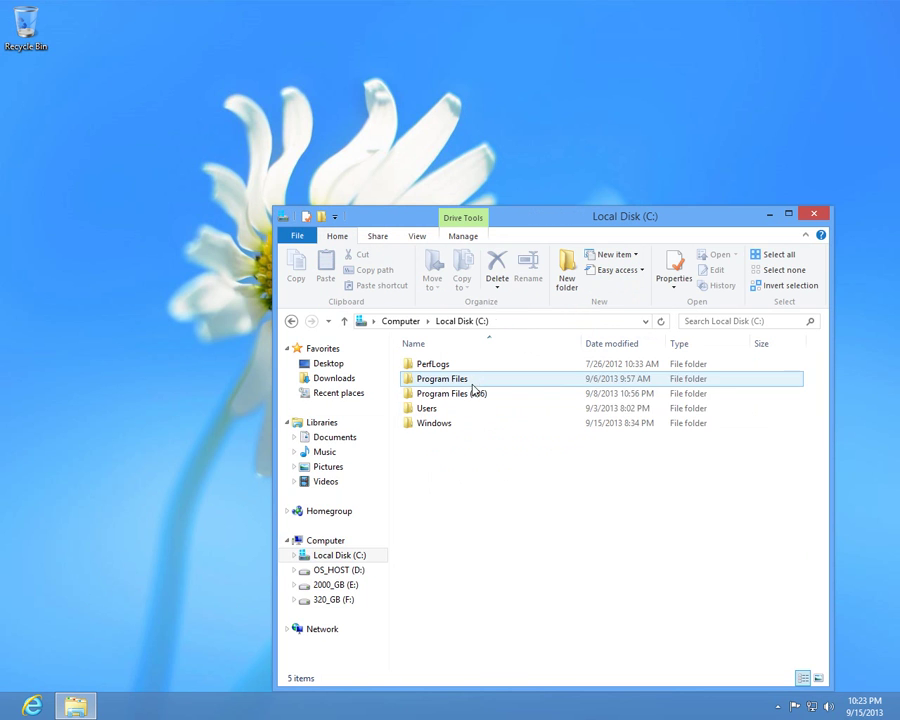
click(448, 407)
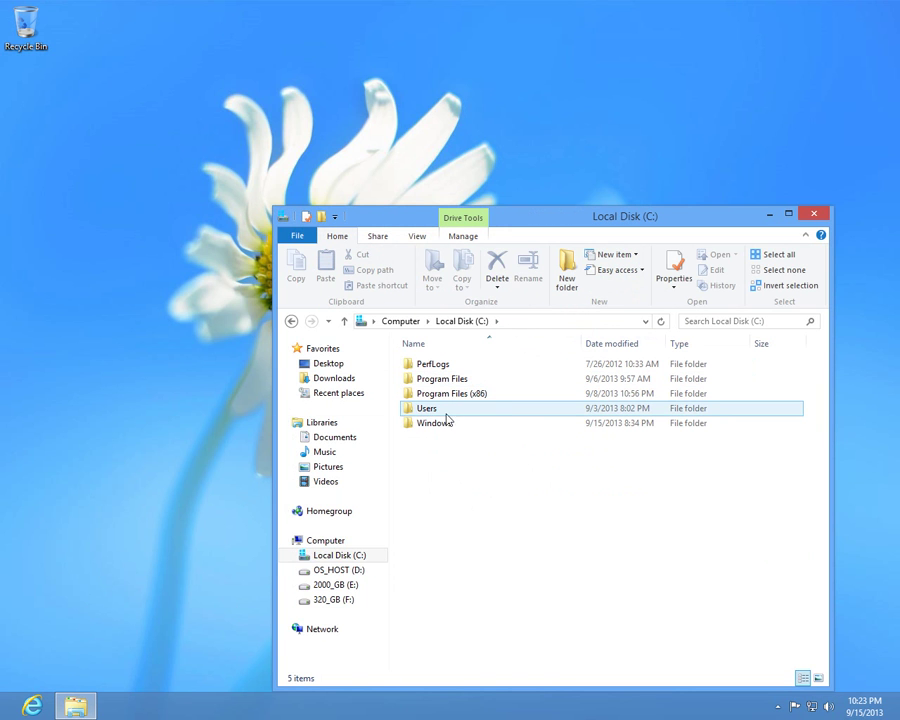
double_click(433, 414)
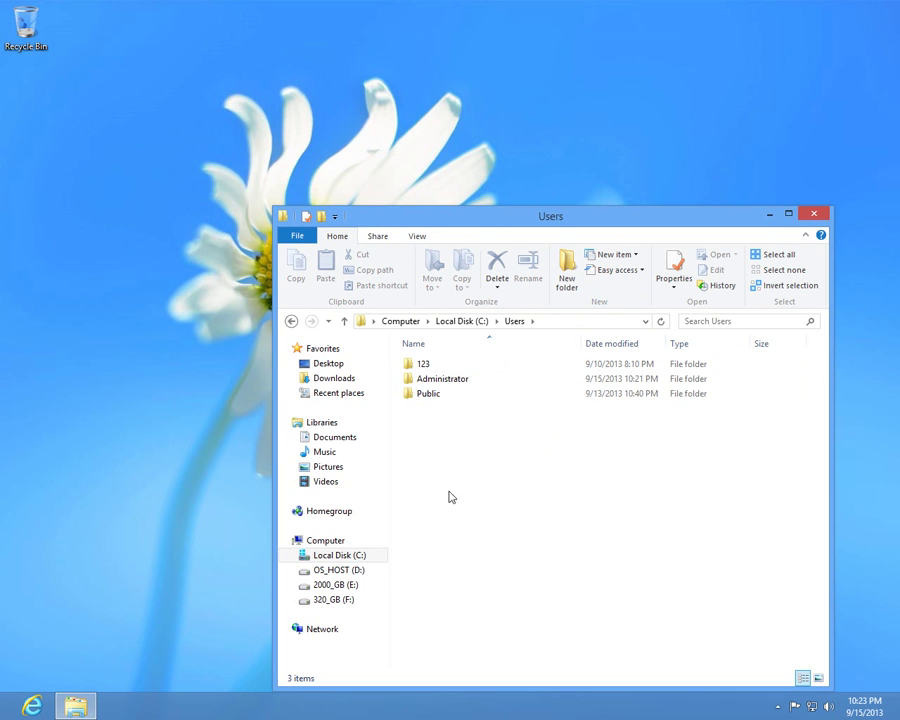
mouse_move(2, 716)
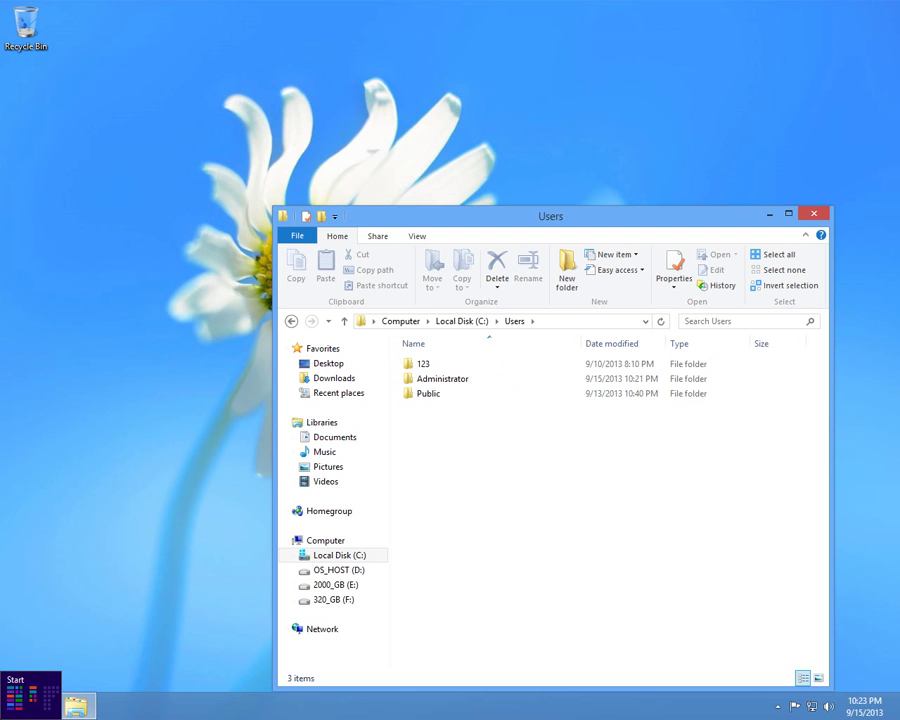
click(5, 712)
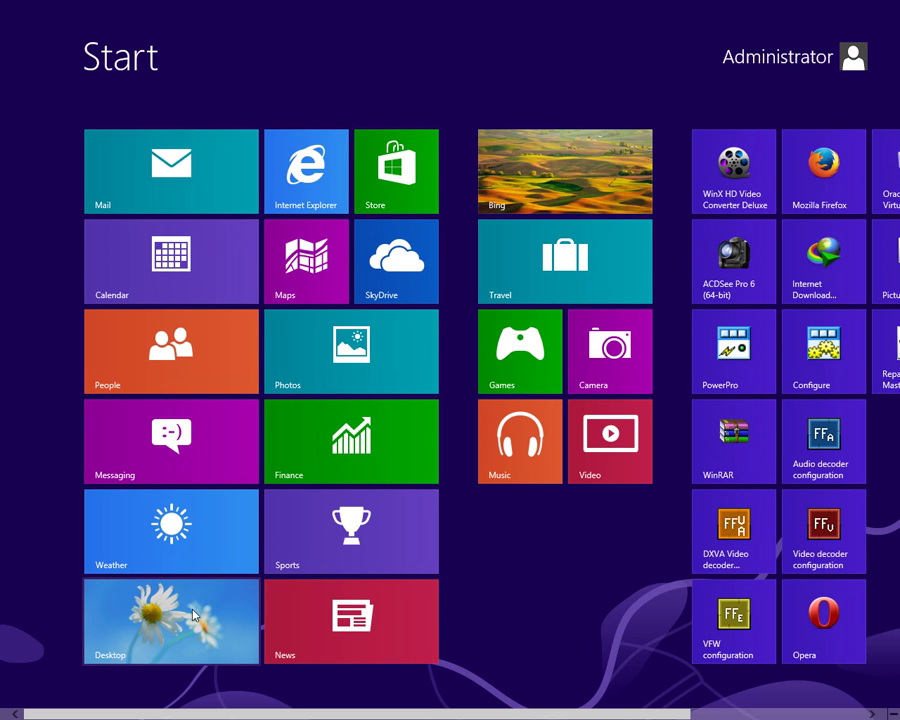
click(189, 621)
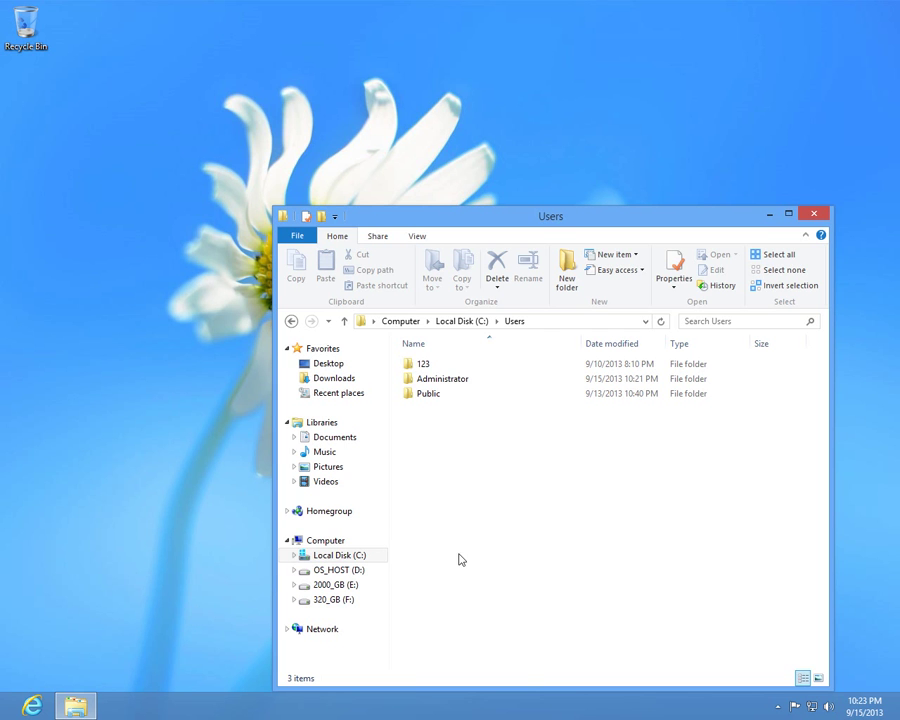
- In Administrator, open the Desktop folder's Properties, go to Location, and choose Move..
click(448, 382)
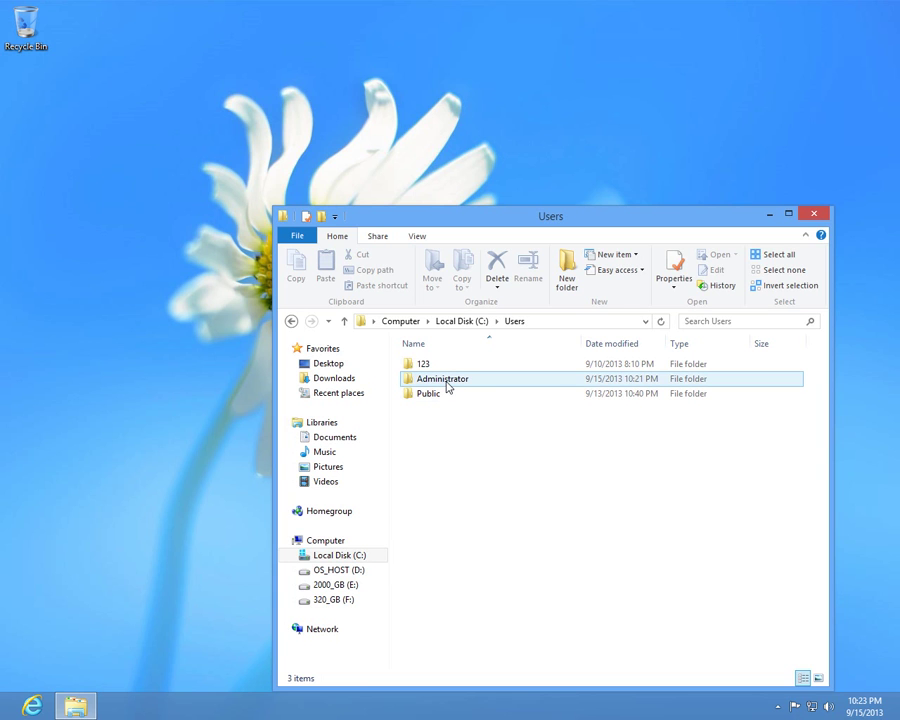
double_click(446, 386)
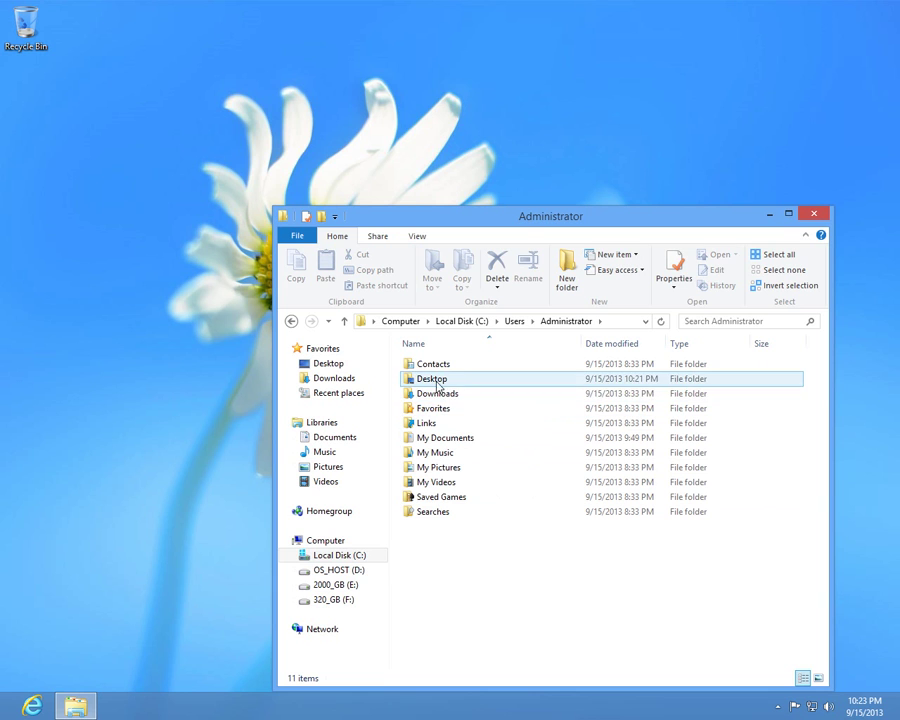
click(440, 385)
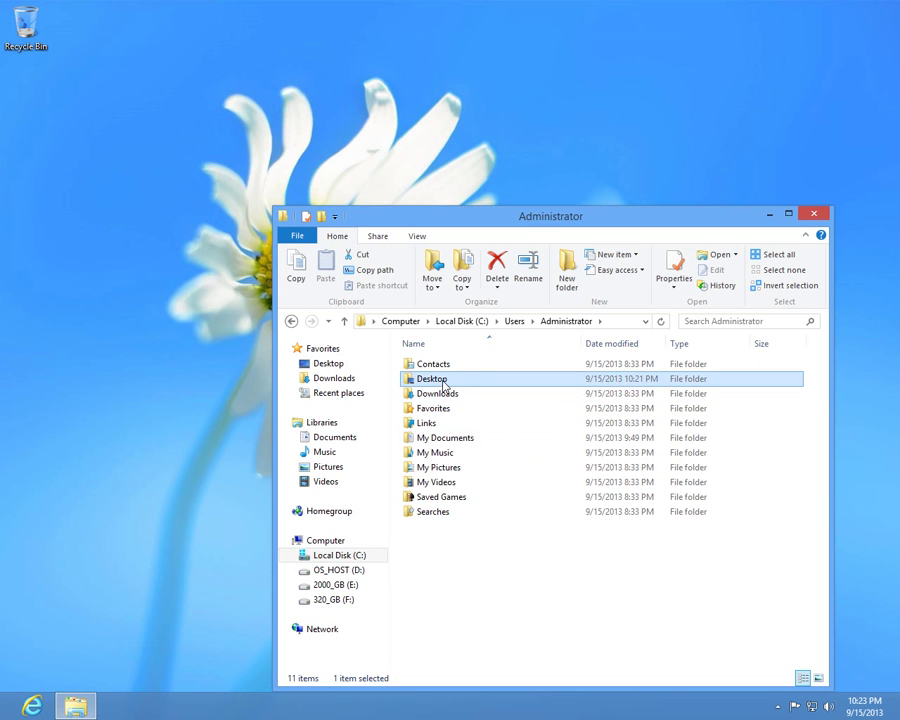
right_click(443, 385)
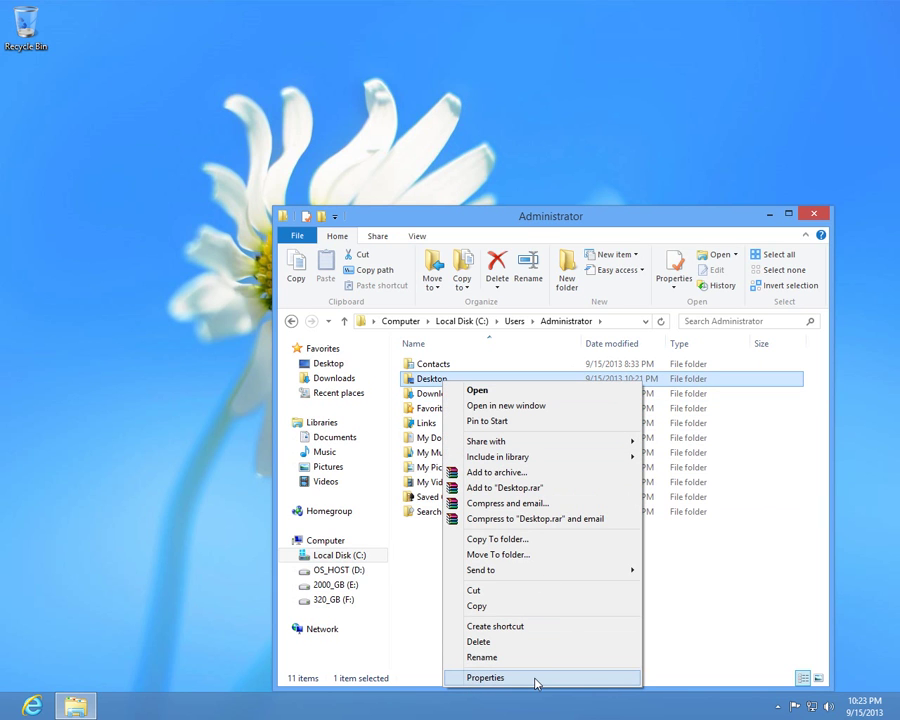
click(502, 681)
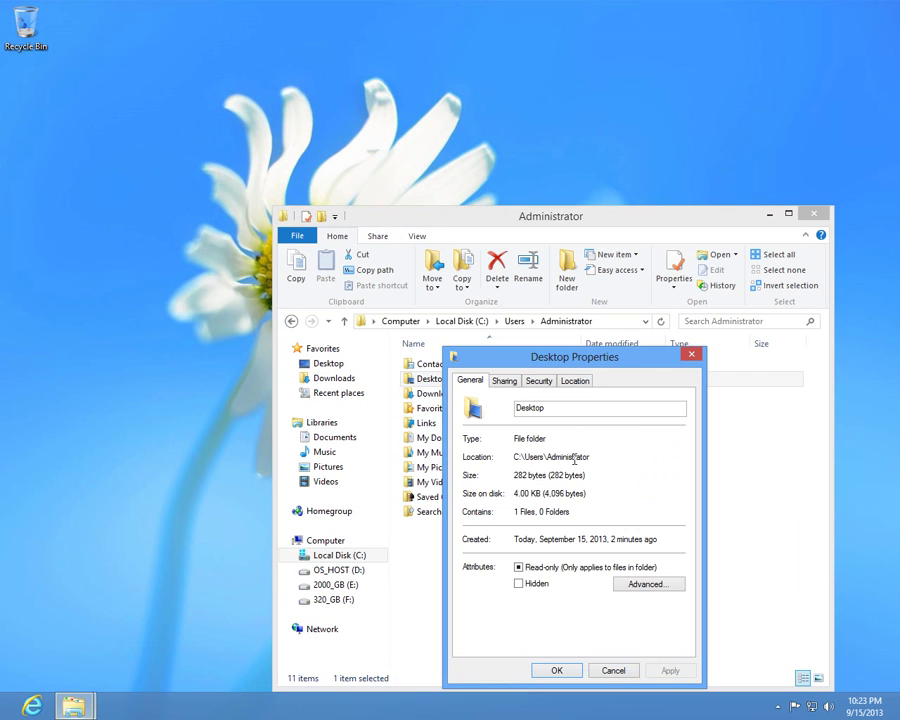
click(579, 381)
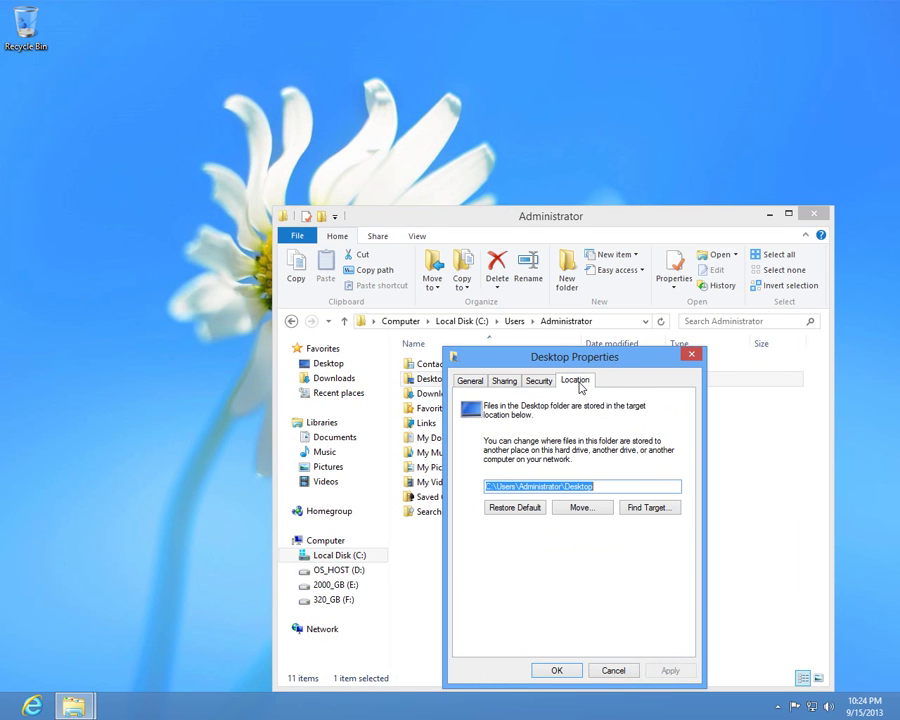
click(601, 516)
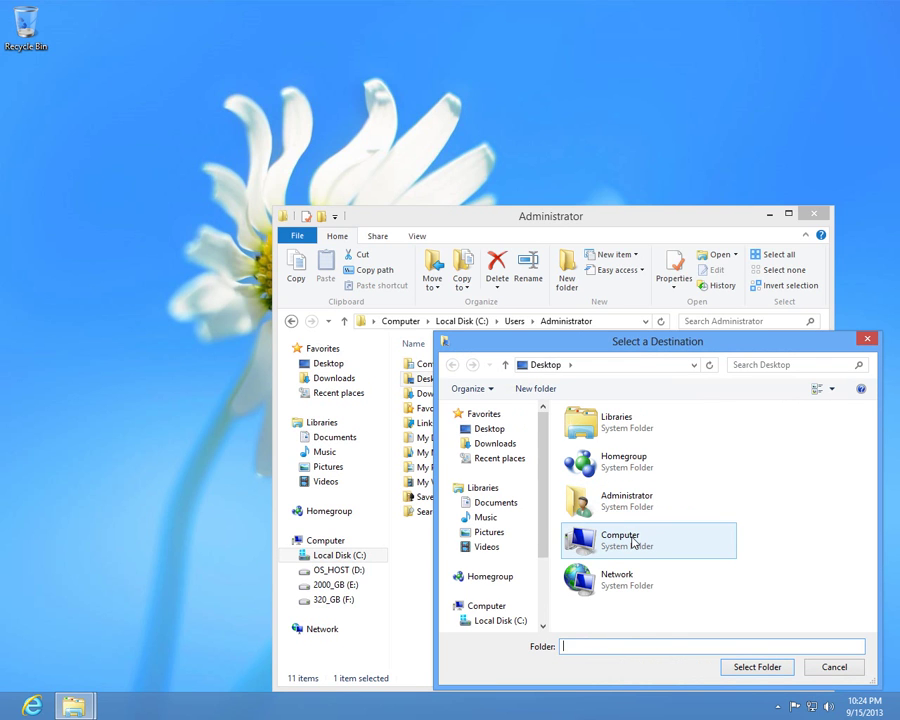
- On OS_HOST (D:), create a folder named 'Desktop' and select it as the destination
double_click(632, 543)
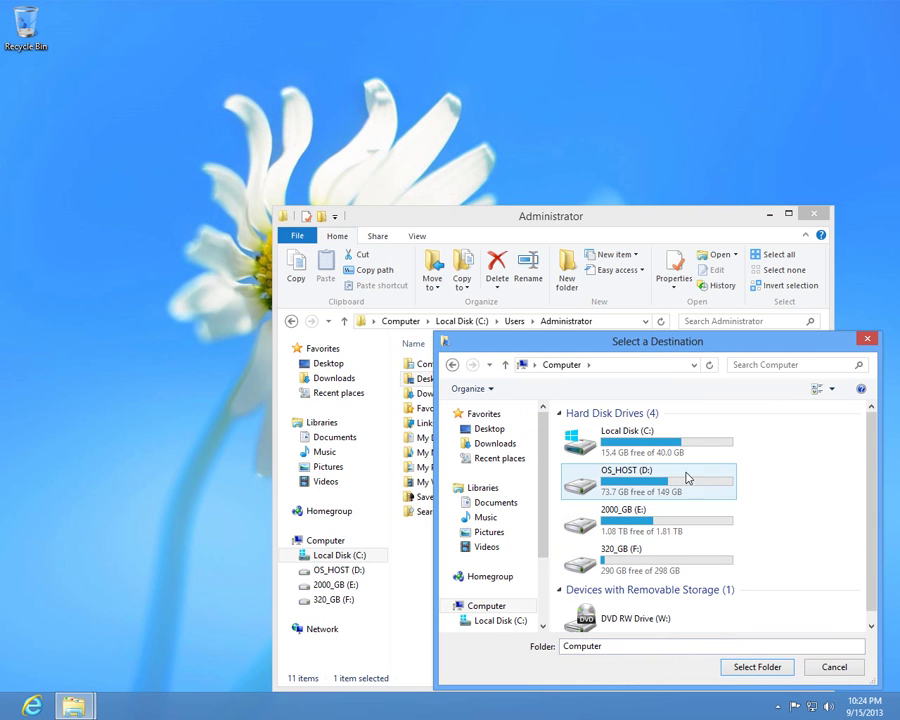
double_click(661, 482)
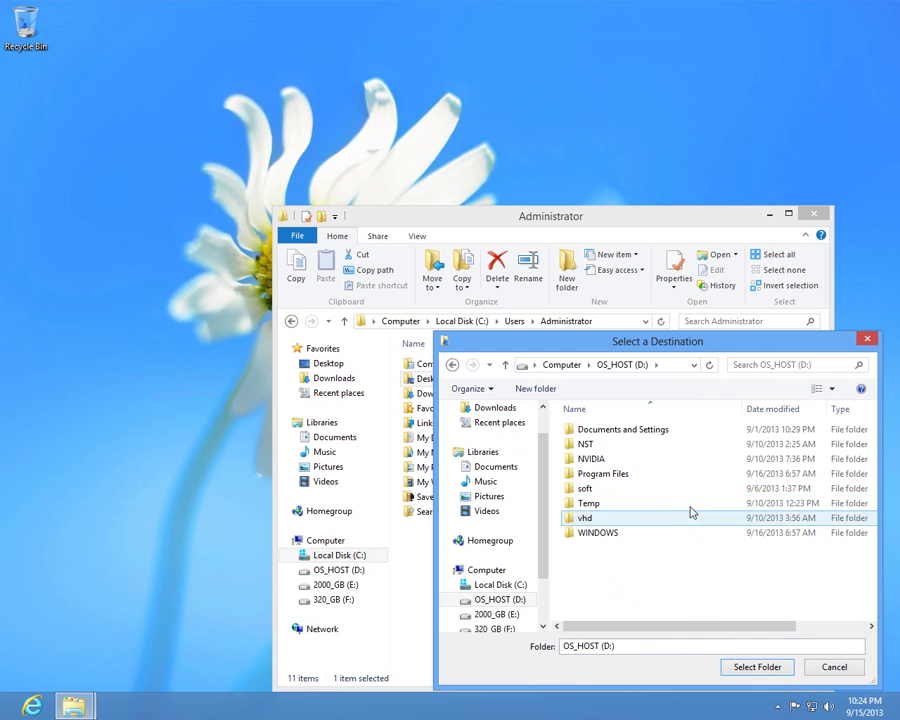
click(542, 392)
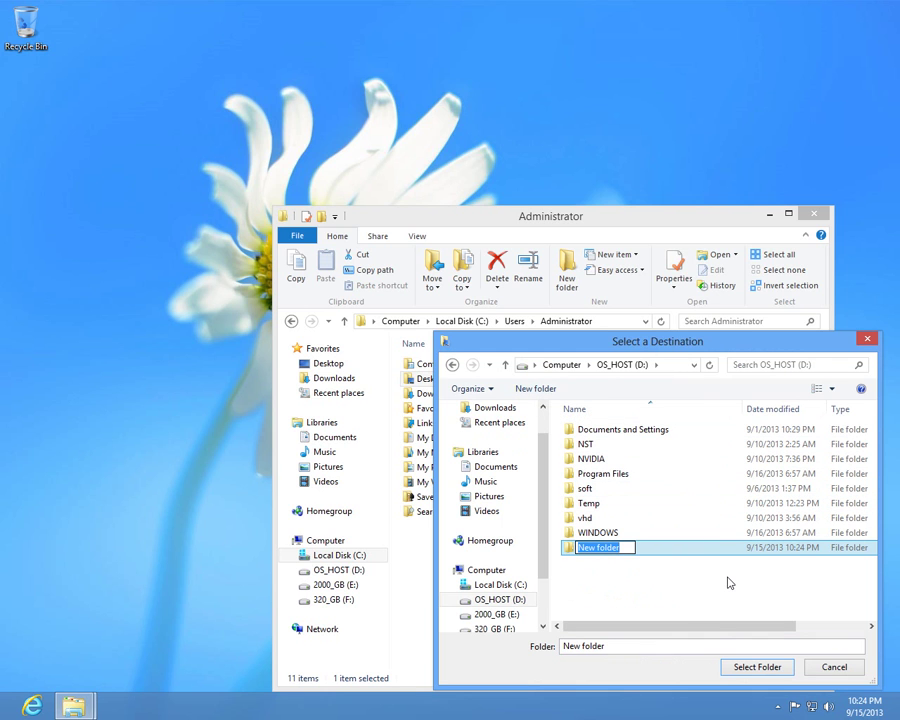
text(Deskt)
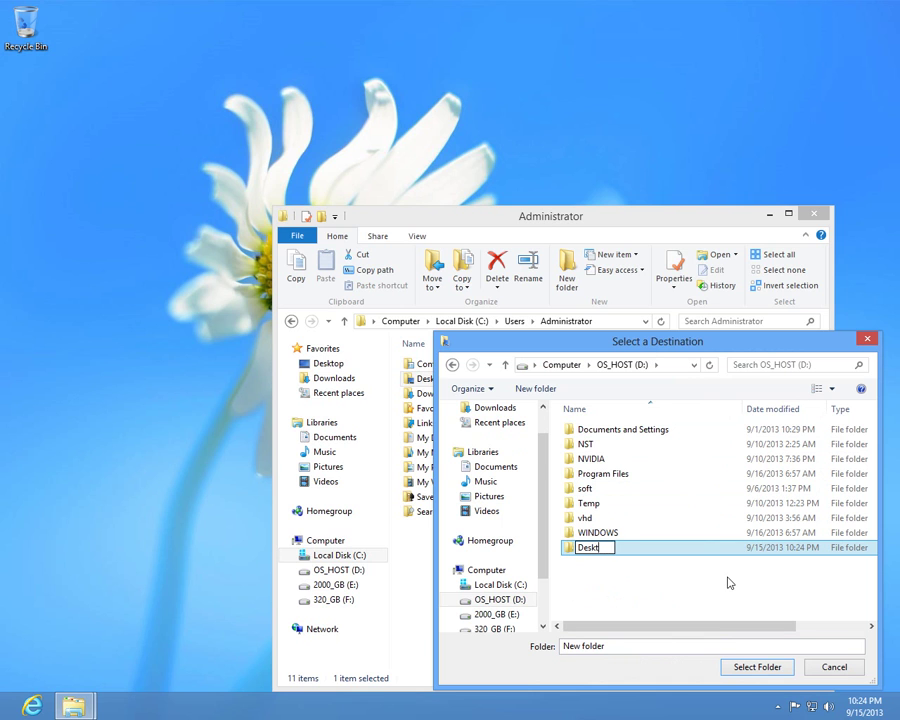
text(op)
key(Return)
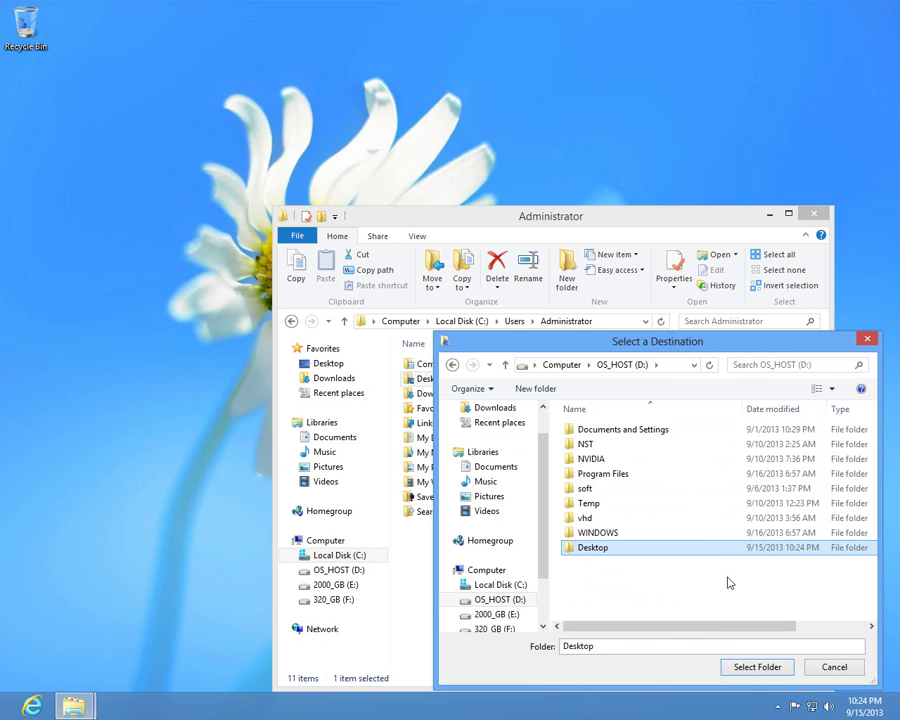
click(762, 670)
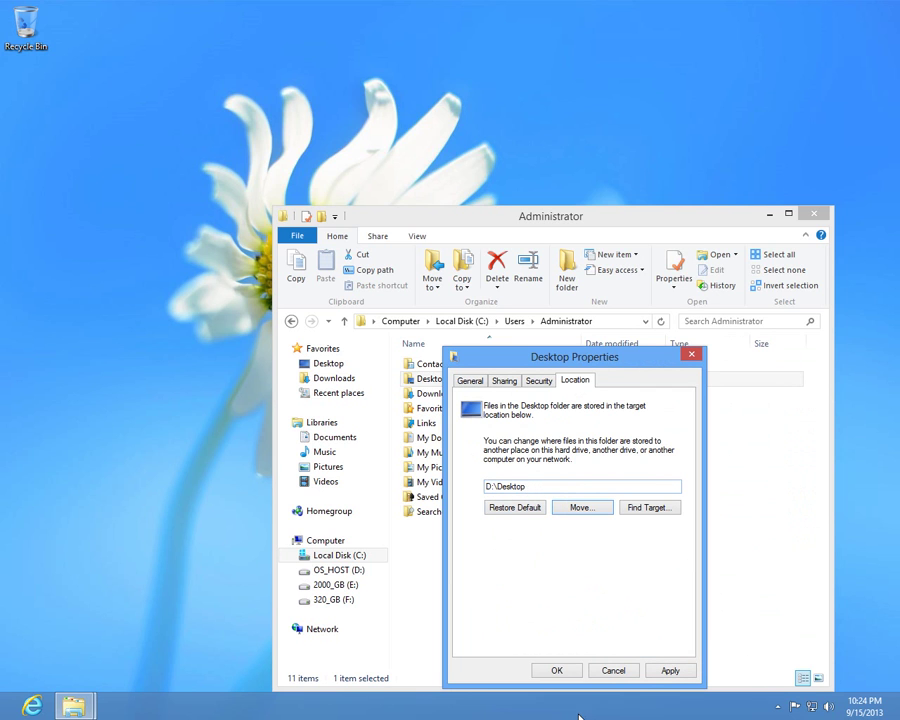
- Apply the D:\Desktop location, confirm moving existing files, and close Desktop Properties
click(559, 672)
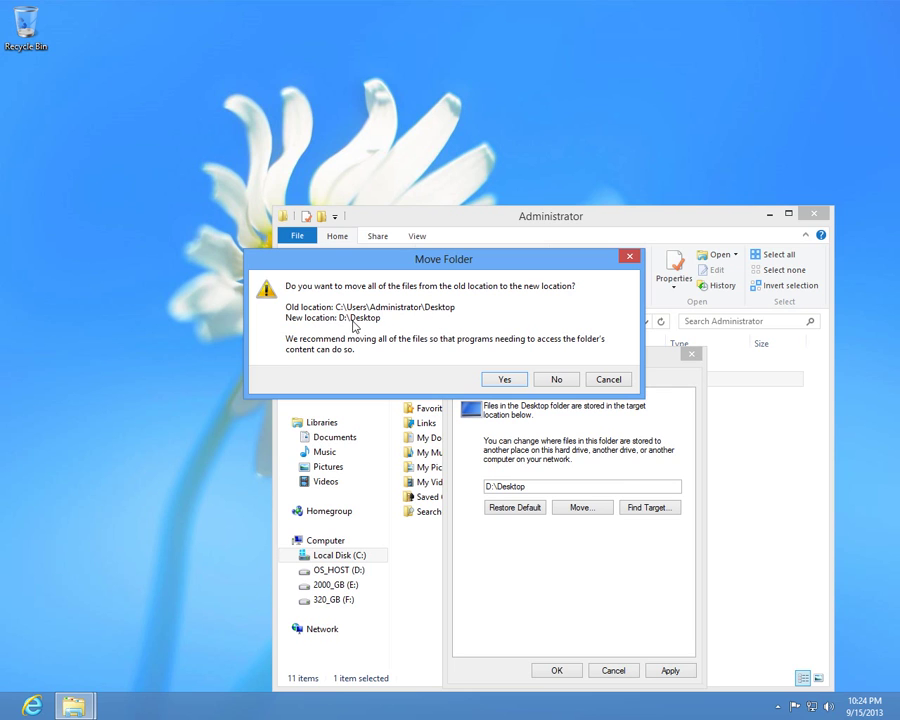
click(518, 384)
click(566, 672)
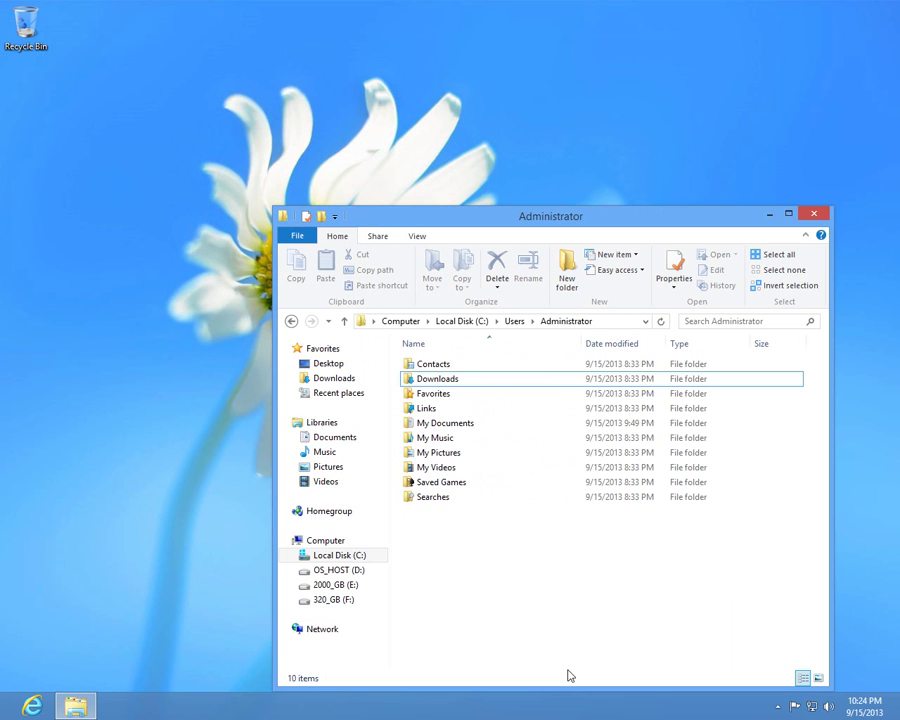
- Navigate to the Desktop folder on OS_HOST (D:)
click(455, 386)
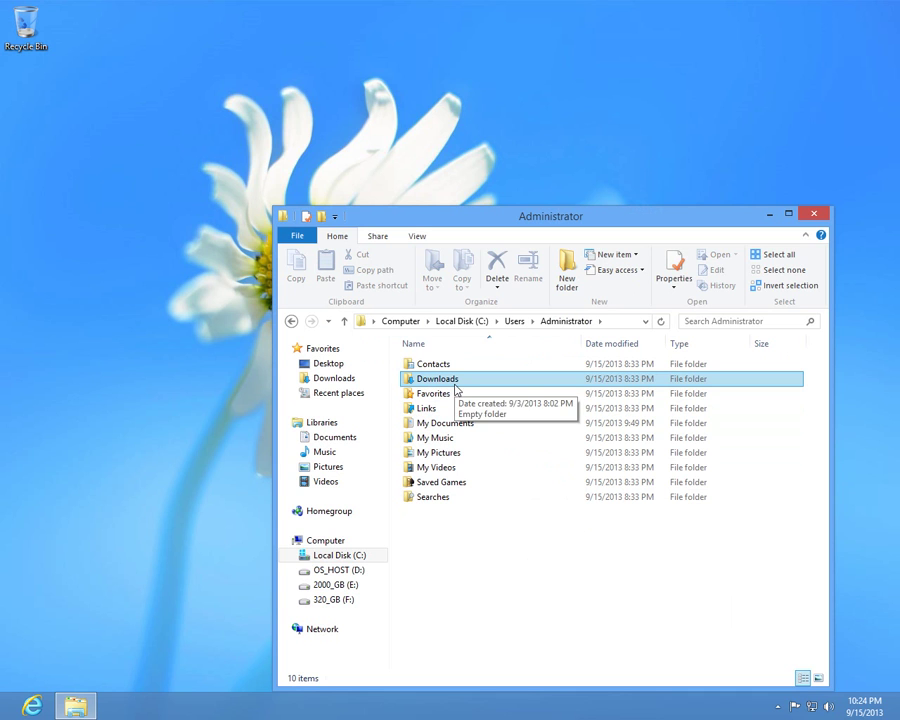
click(341, 572)
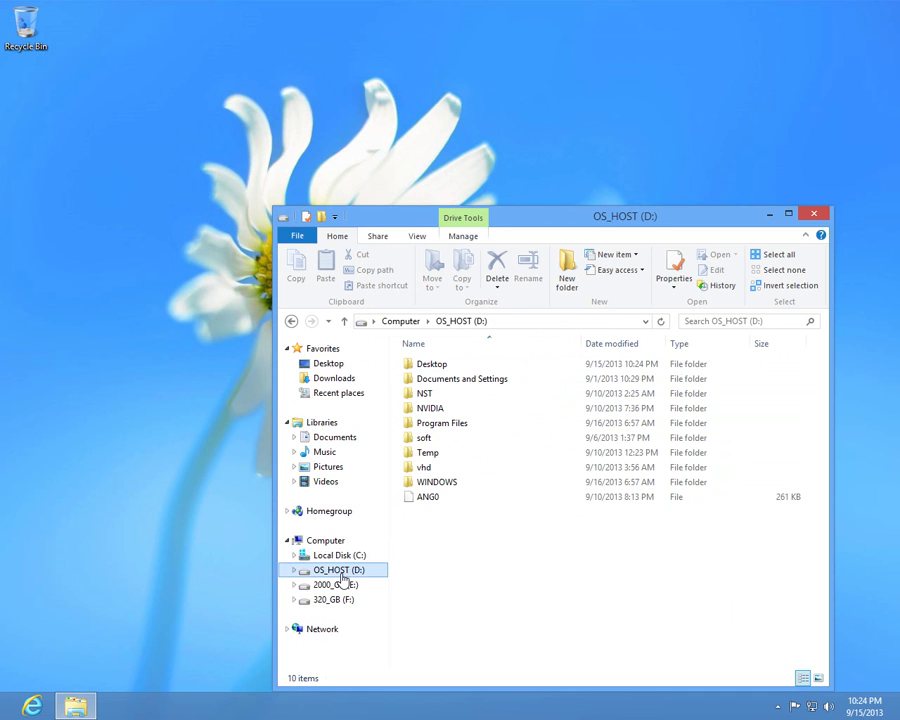
double_click(448, 369)
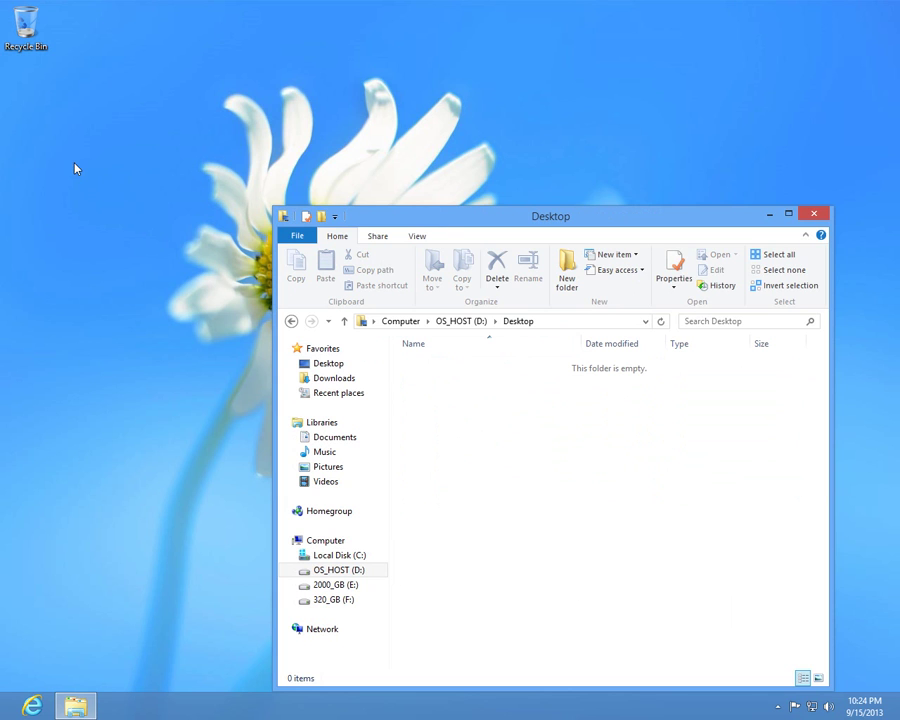
- Create a 'New folder' on the desktop, then return to the Explorer window
right_click(61, 138)
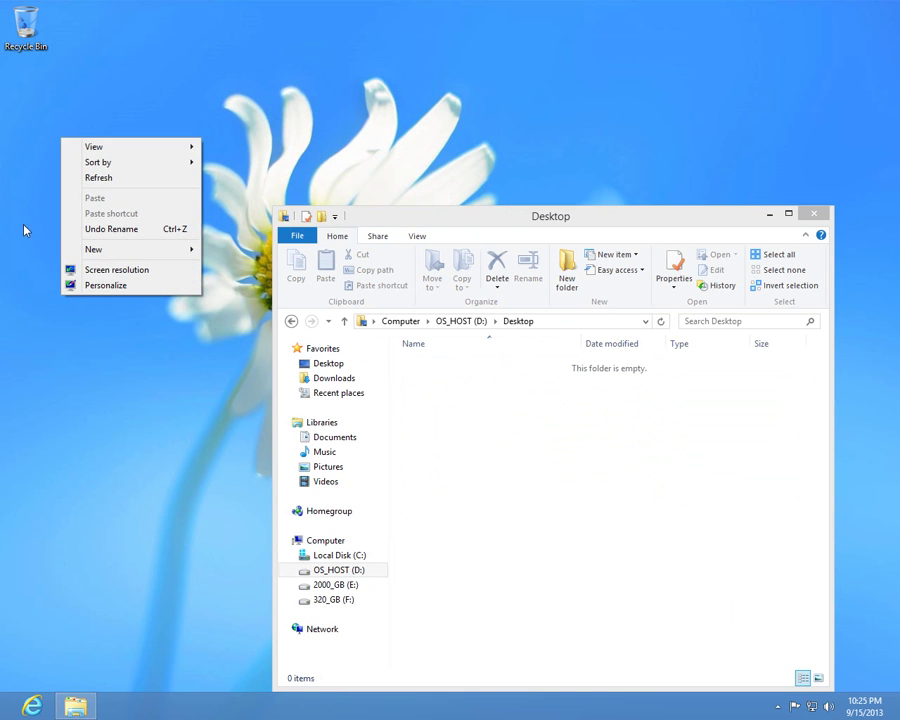
mouse_move(136, 252)
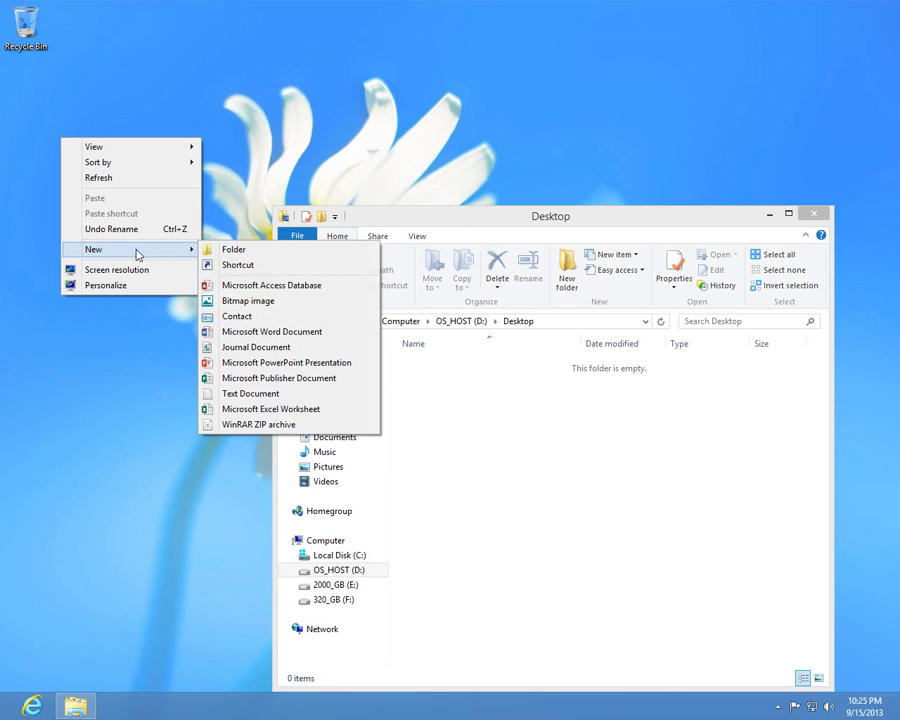
click(234, 250)
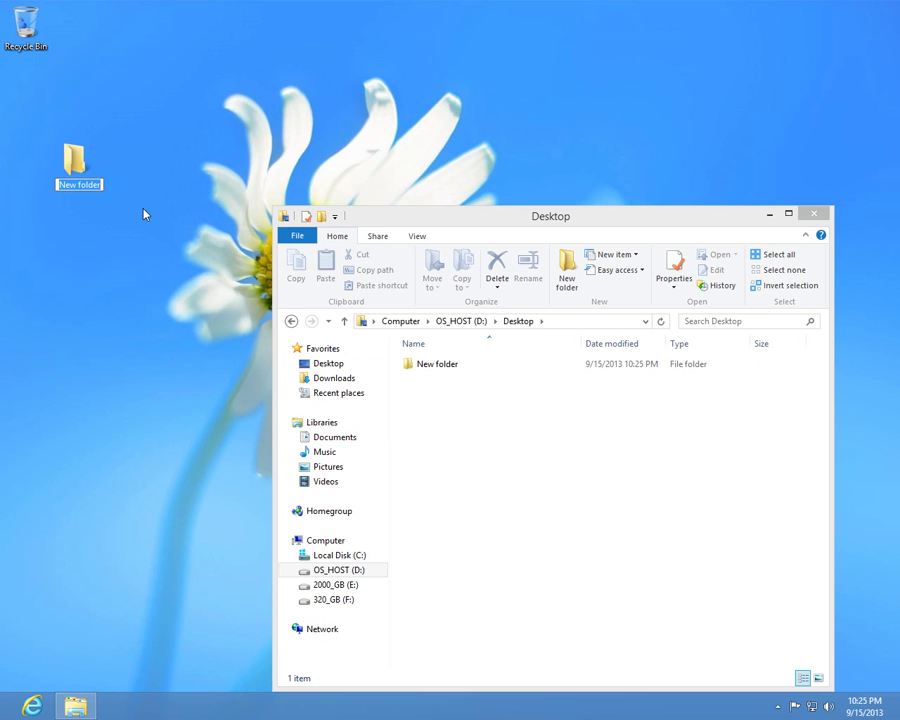
key(Return)
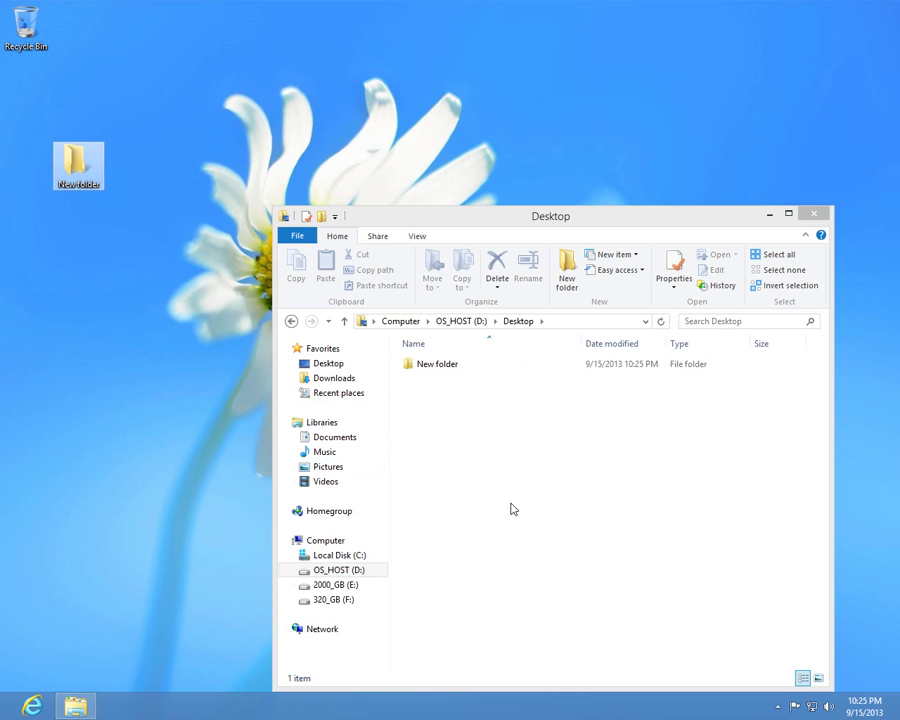
click(558, 468)
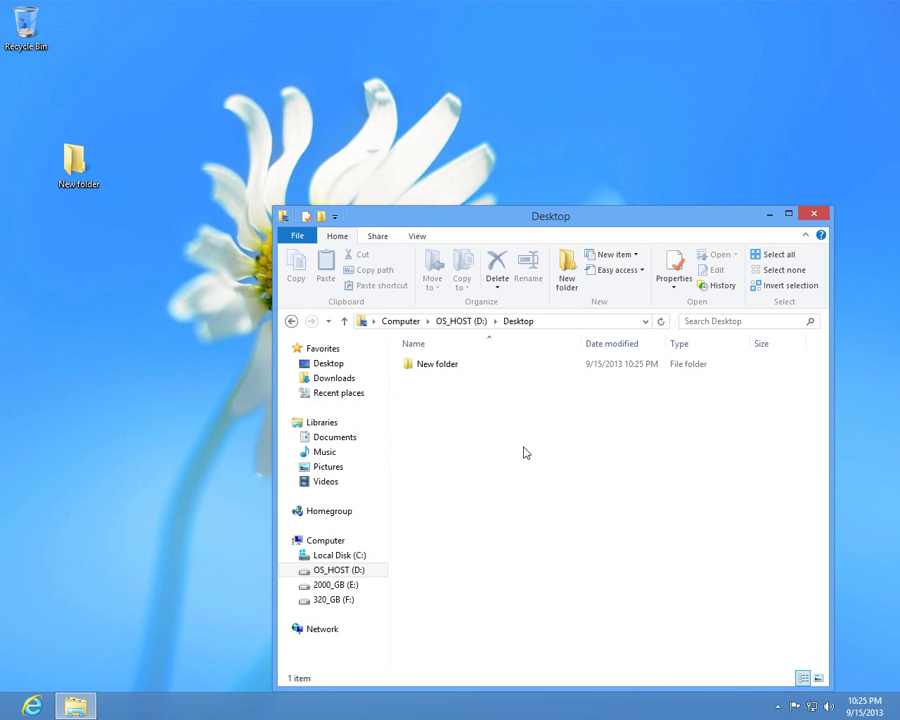
- From the root of D:, open the Location properties of the Desktop folder
click(344, 321)
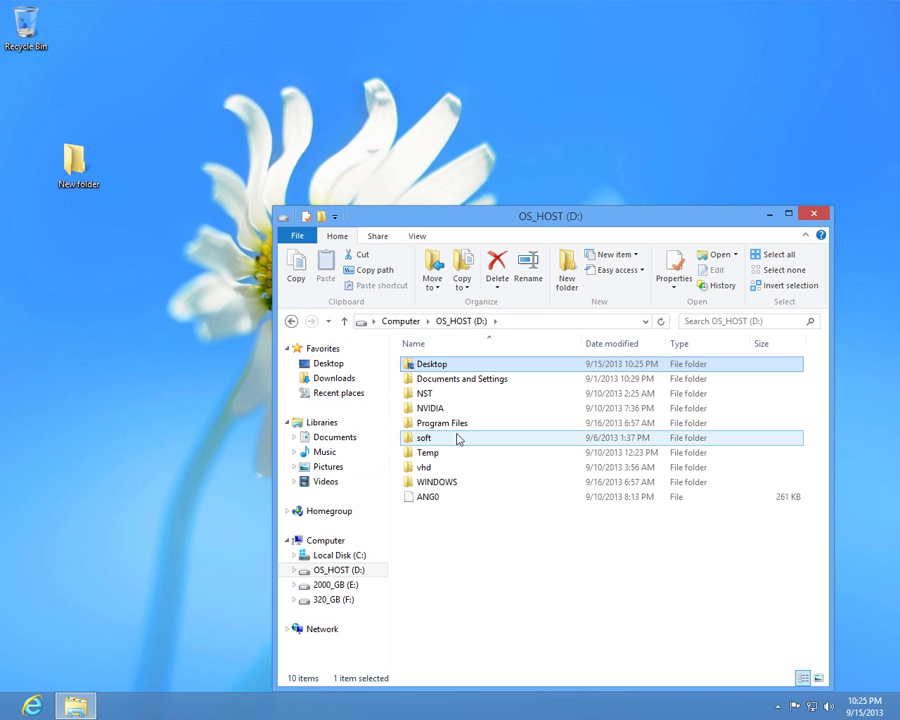
right_click(432, 366)
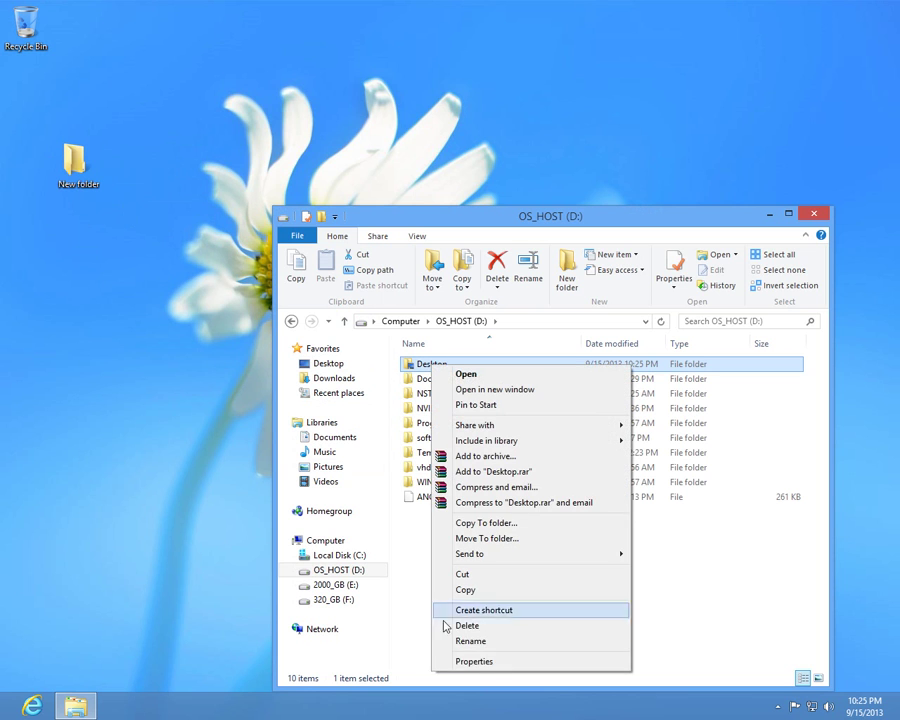
click(474, 662)
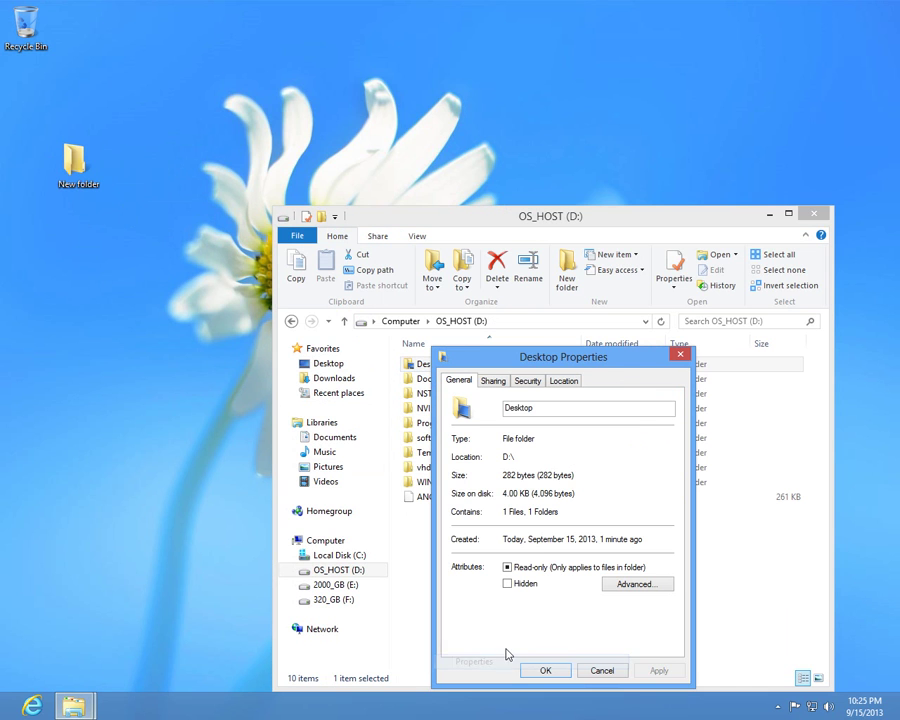
click(574, 385)
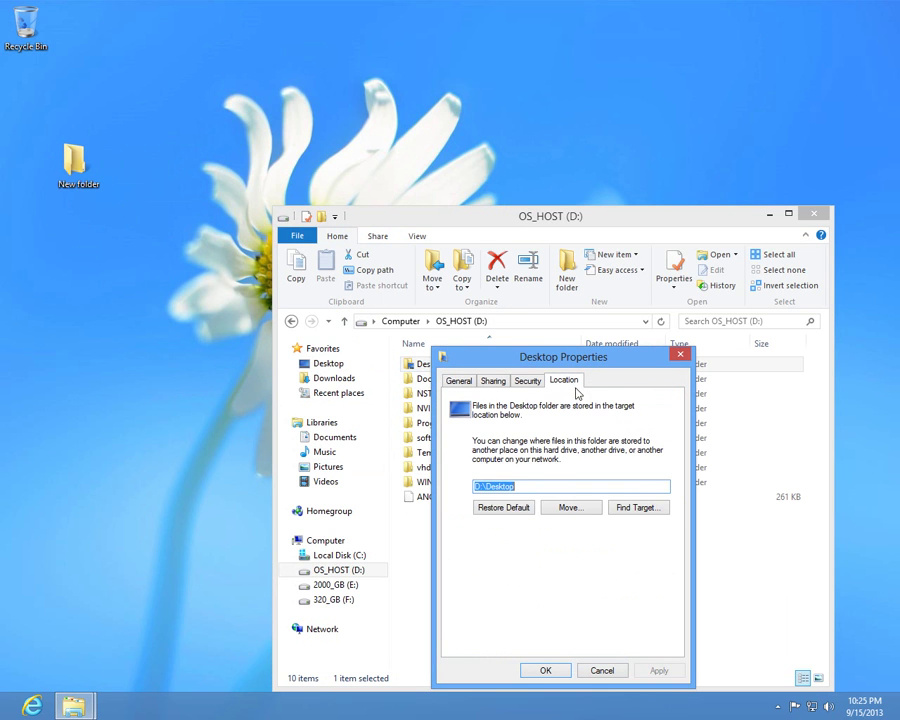
- Restore the default C:\Users\Administrator\Desktop location, confirming folder creation and file move
click(527, 514)
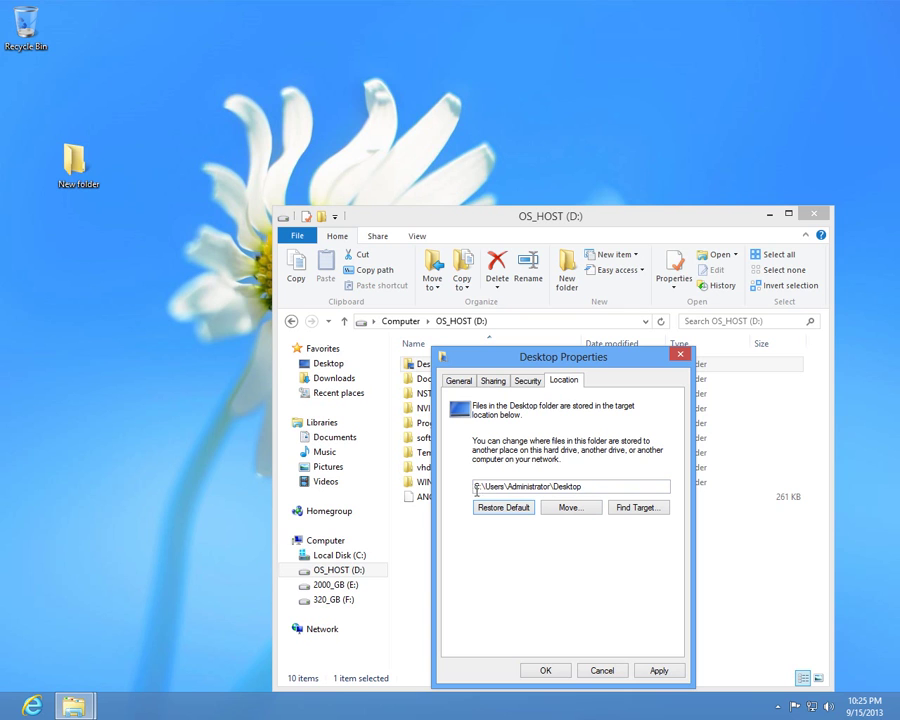
click(558, 672)
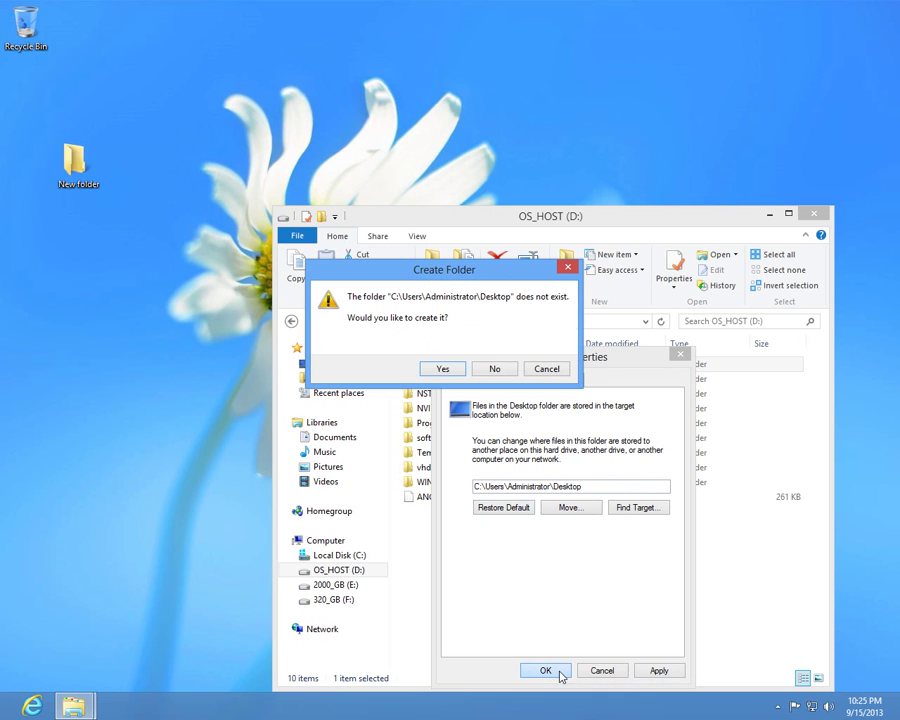
click(458, 371)
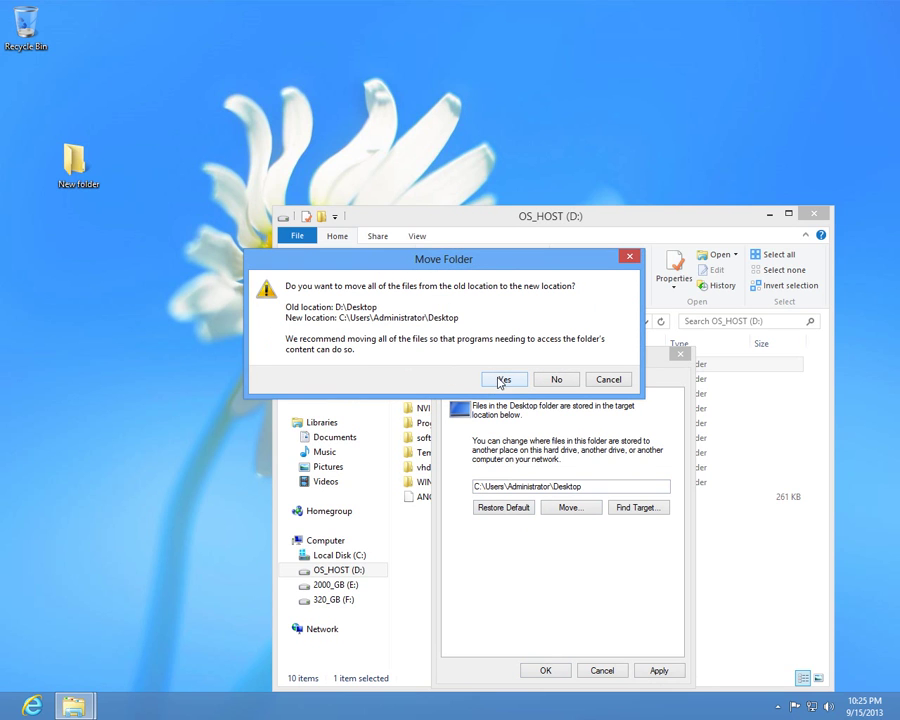
click(506, 380)
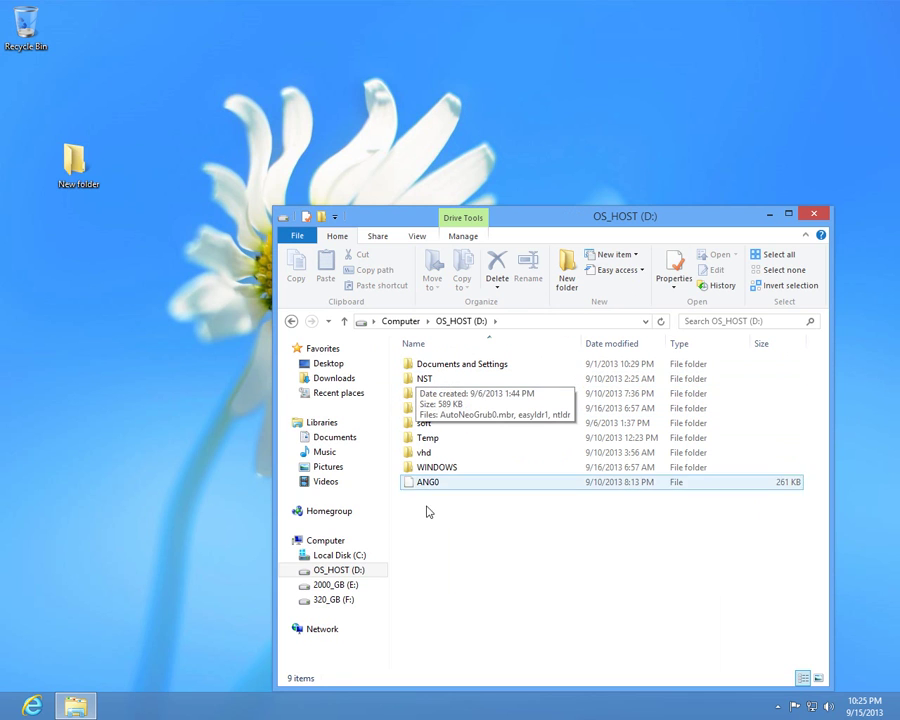
- Browse to C:\Users\Administrator\Desktop to check for New folder
click(348, 557)
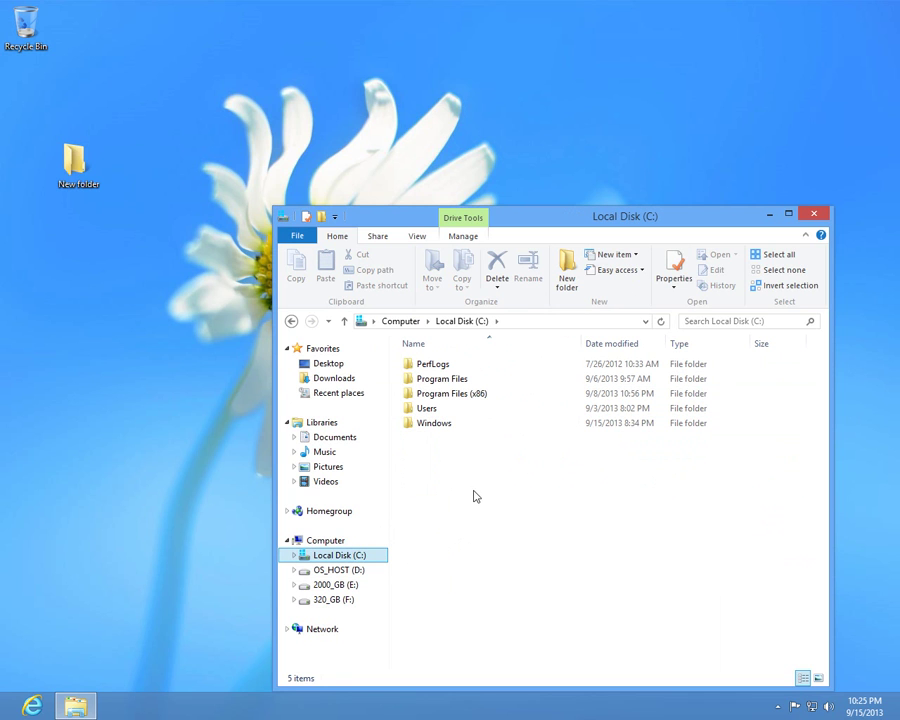
double_click(440, 410)
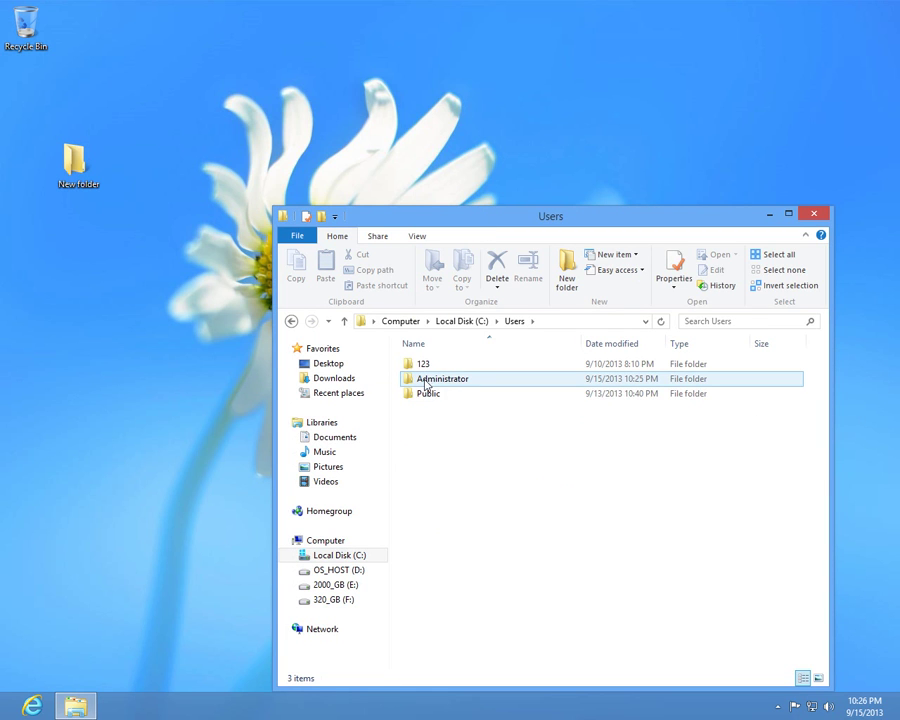
double_click(450, 382)
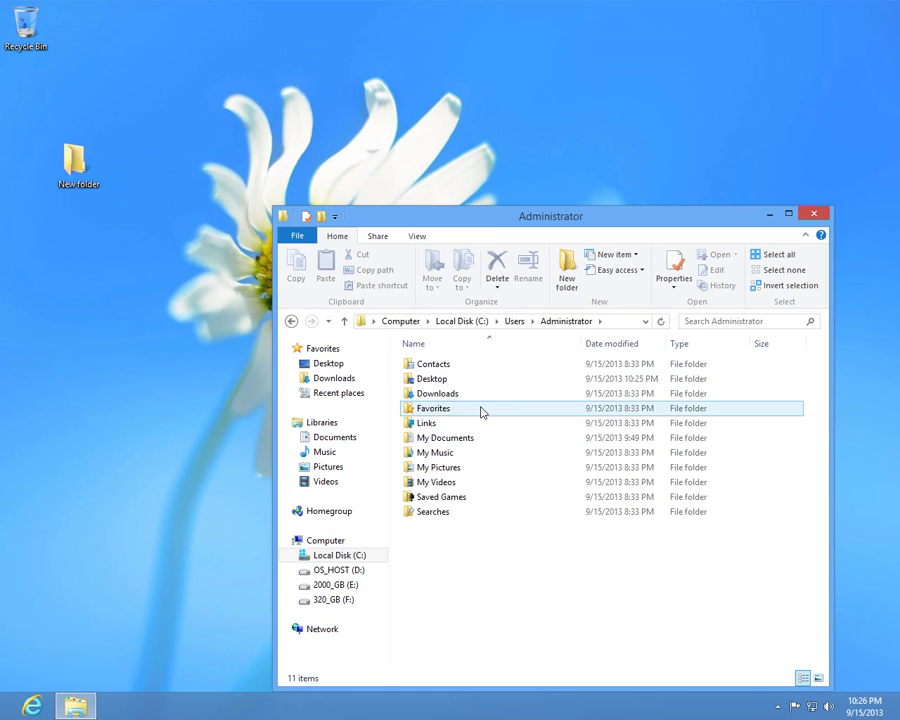
double_click(440, 381)
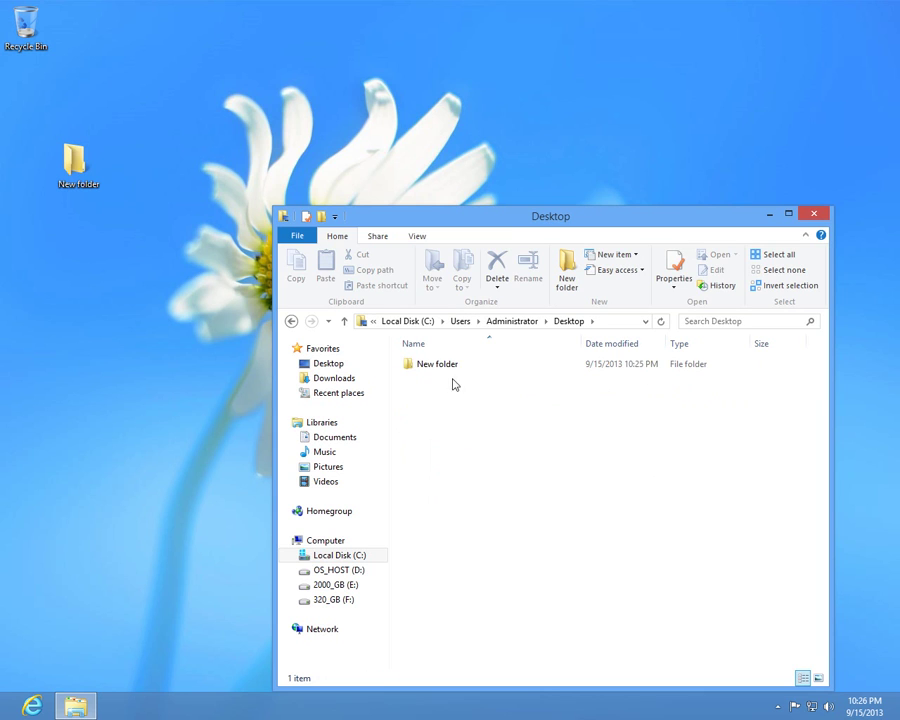
- Select and deselect the New folder icon on the desktop, then close Explorer
click(77, 174)
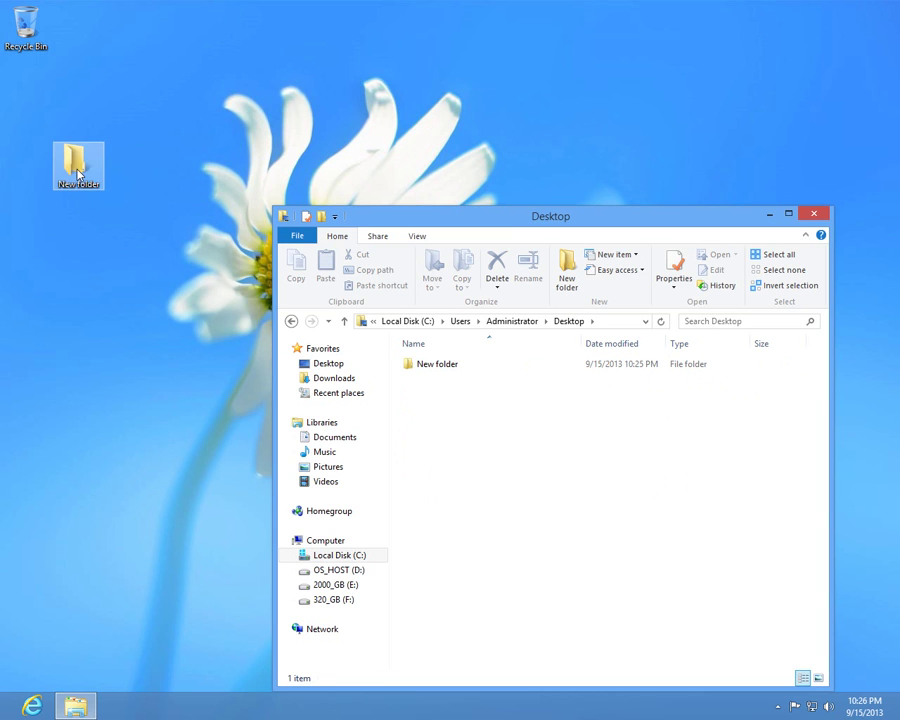
click(865, 175)
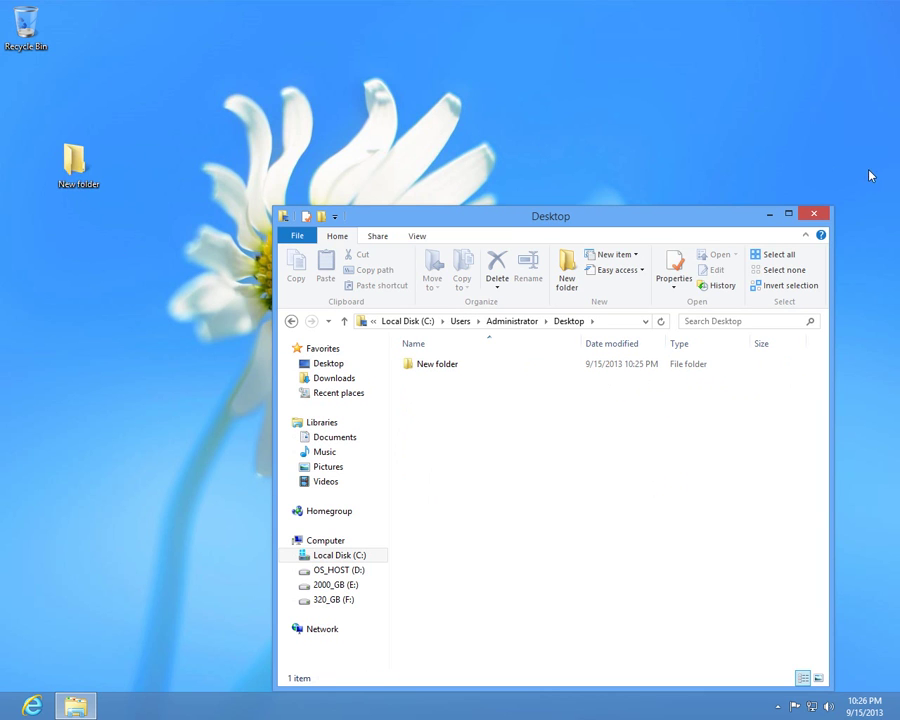
click(817, 215)
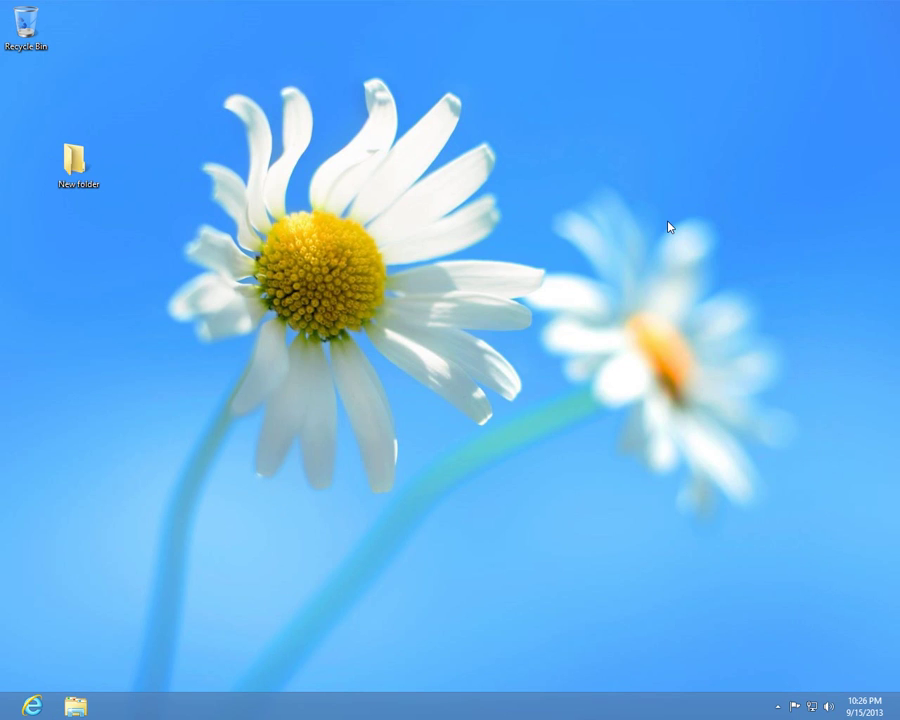